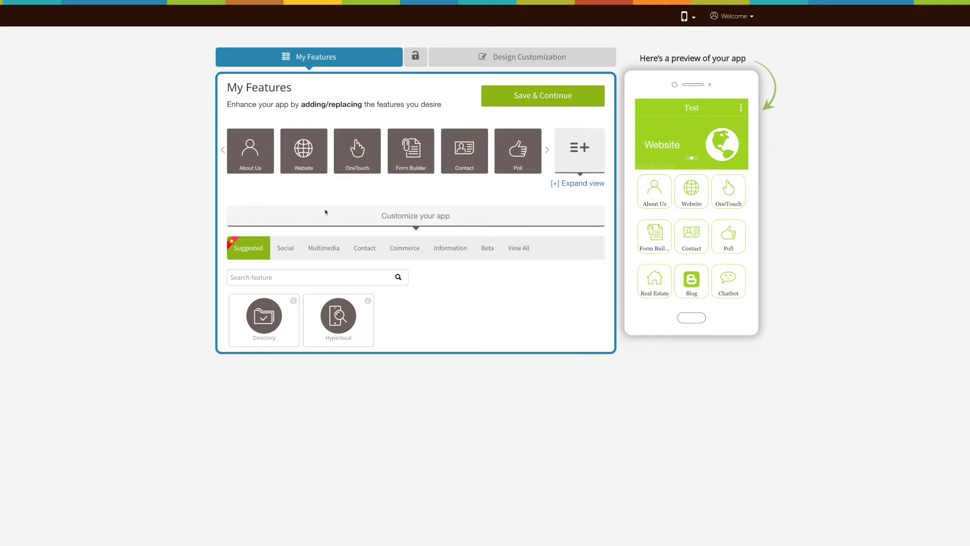
# Search all features for 'cou' and add the Coupon feature to the app.
pyautogui.click(516, 250)
pyautogui.click(267, 277)
pyautogui.write('c')
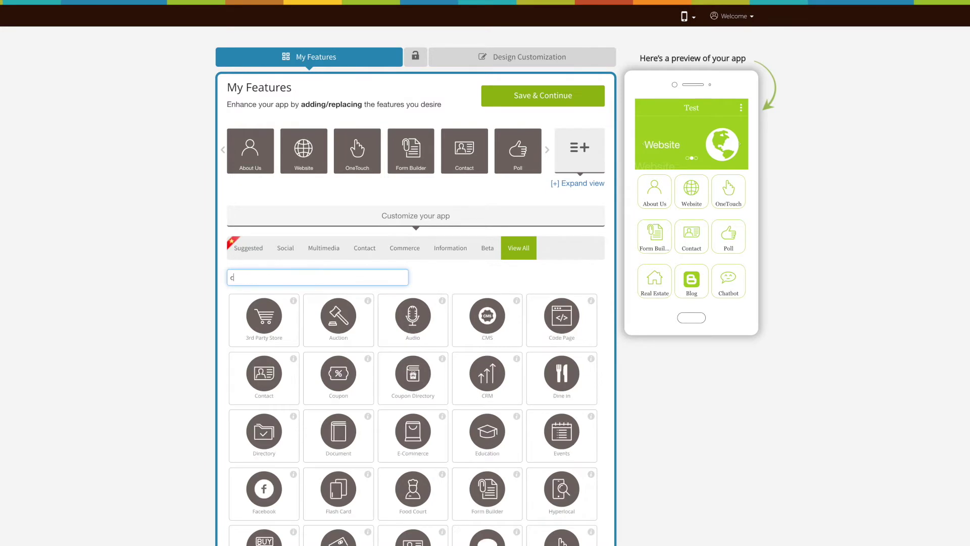
pyautogui.write('ou')
pyautogui.click(268, 333)
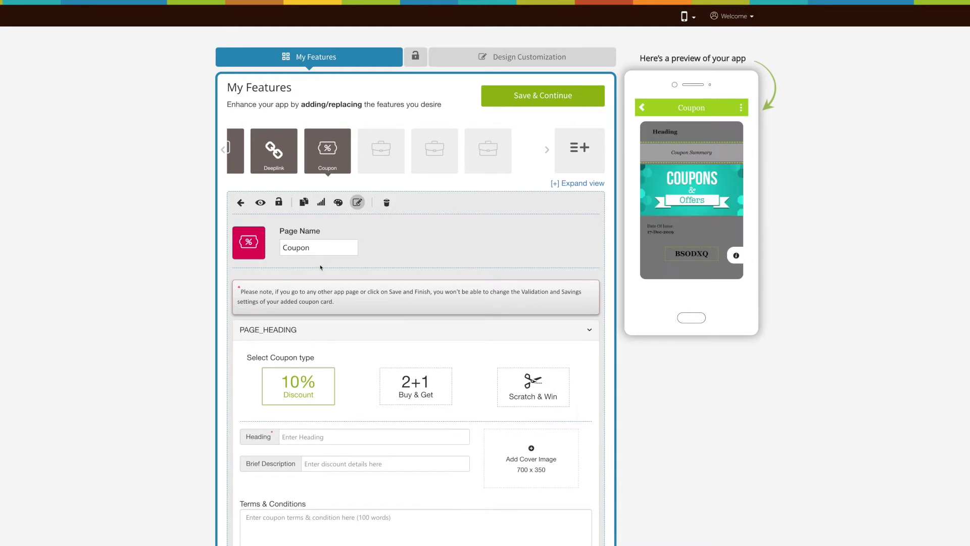
# Keep the new page's name as 'Coupon'.
pyautogui.click(313, 249)
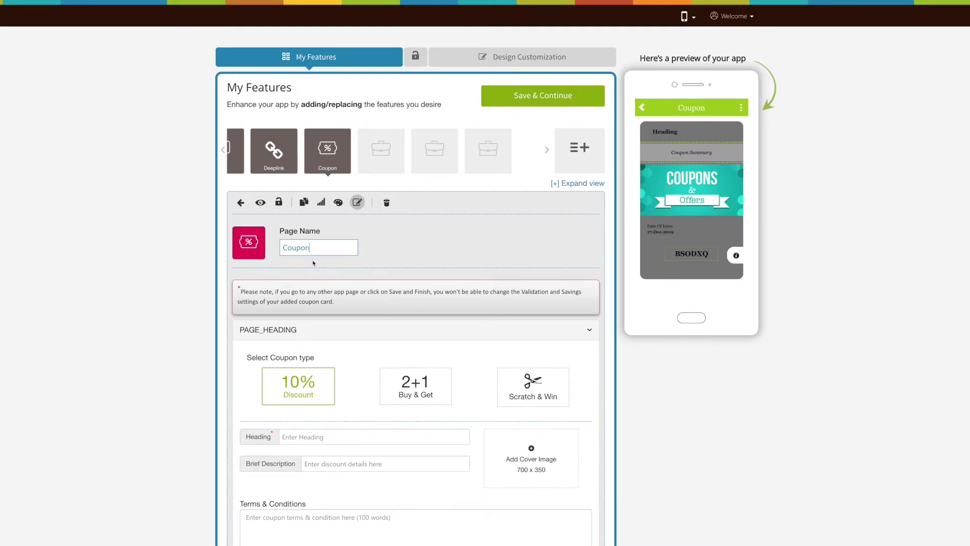
pyautogui.click(313, 263)
pyautogui.scroll(-1, 273, 311)
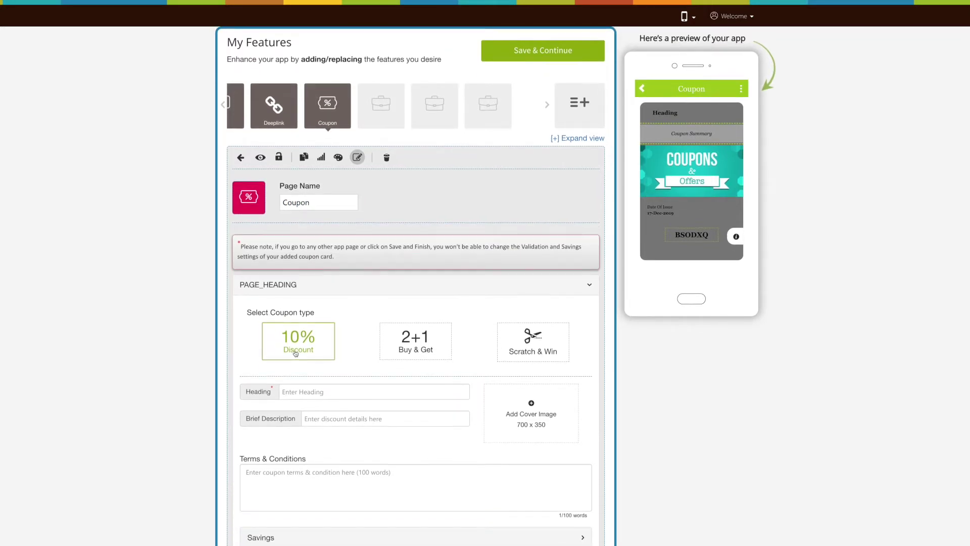
# Try the Buy & Get and Scratch & Win types, then return to 10% Discount.
pyautogui.click(403, 351)
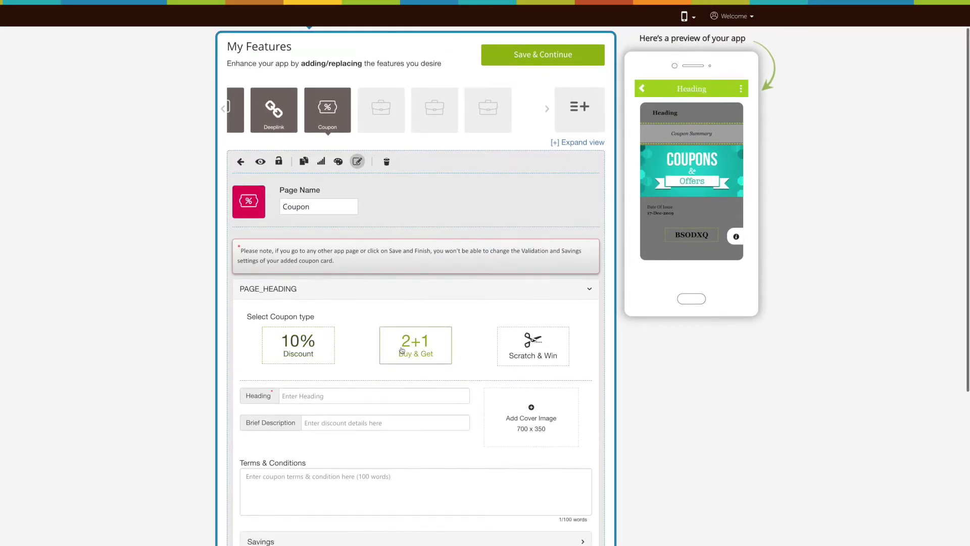
pyautogui.click(506, 358)
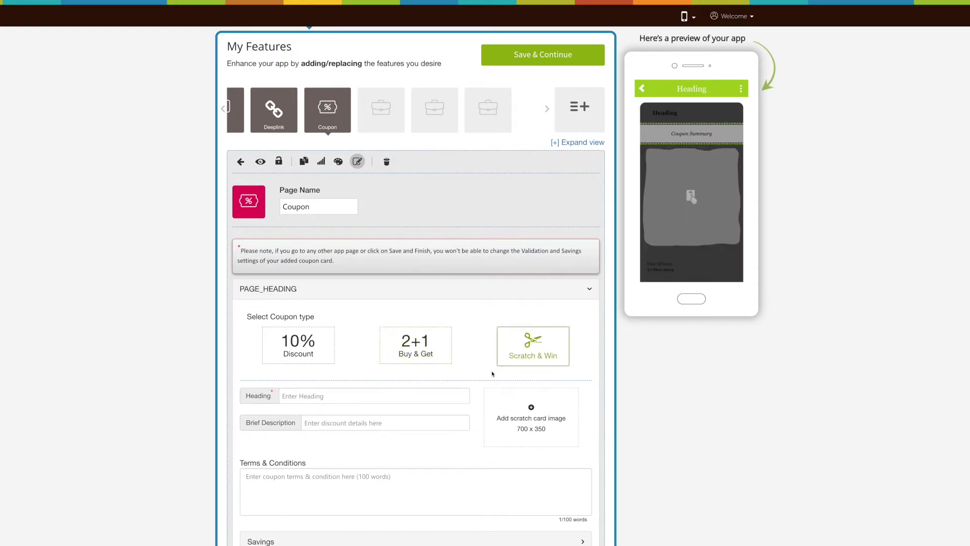
pyautogui.click(299, 354)
pyautogui.scroll(-1, 299, 360)
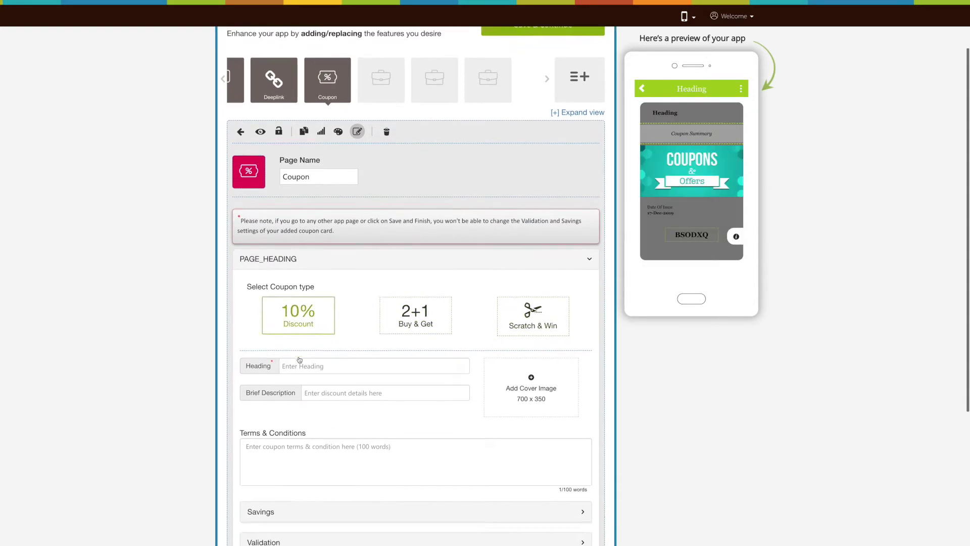
pyautogui.scroll(-1, 299, 360)
# Set the coupon heading to 'Heading' and paste the YouTube link as its brief description.
pyautogui.click(286, 320)
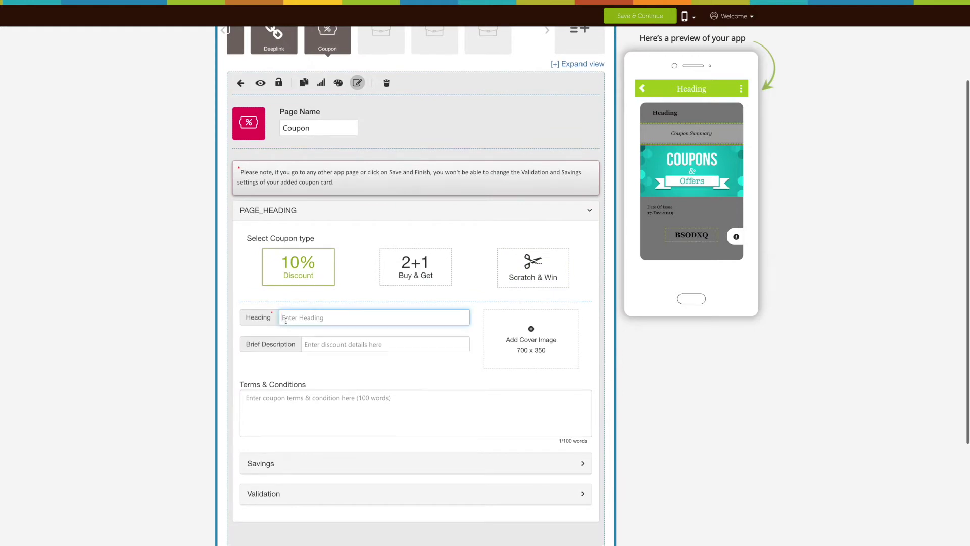
pyautogui.write('Headi')
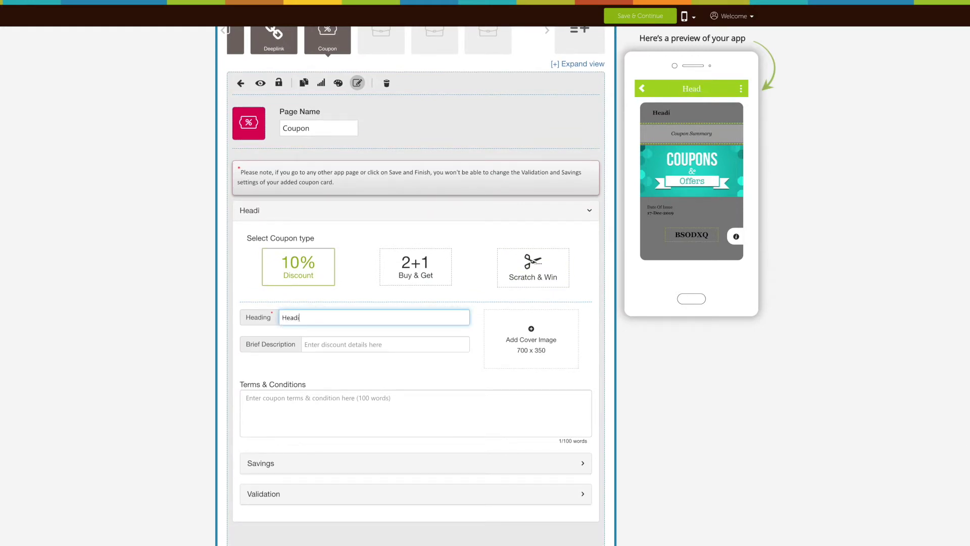
pyautogui.write('ng')
pyautogui.click(308, 346)
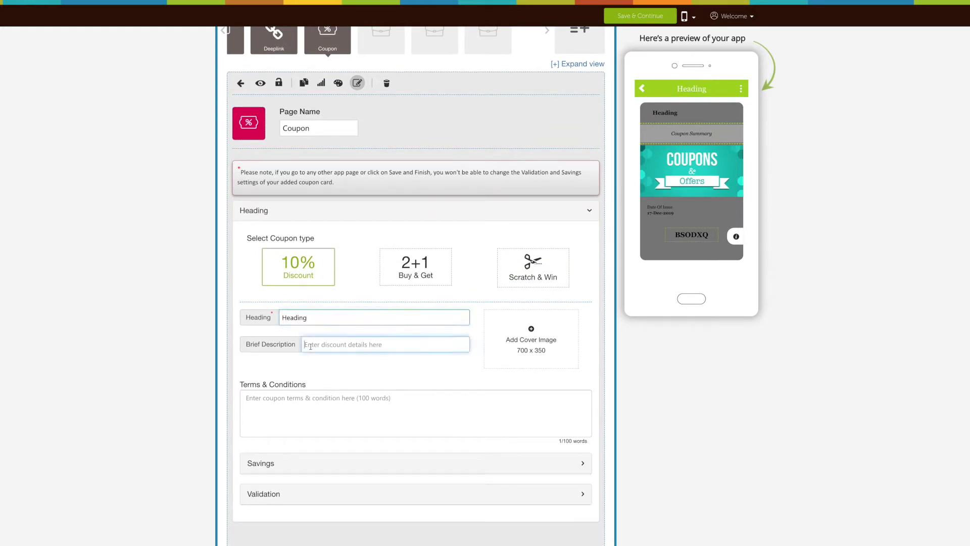
pyautogui.write('https://www.youtube.com/watch?v=Qyohs2eHB4c')
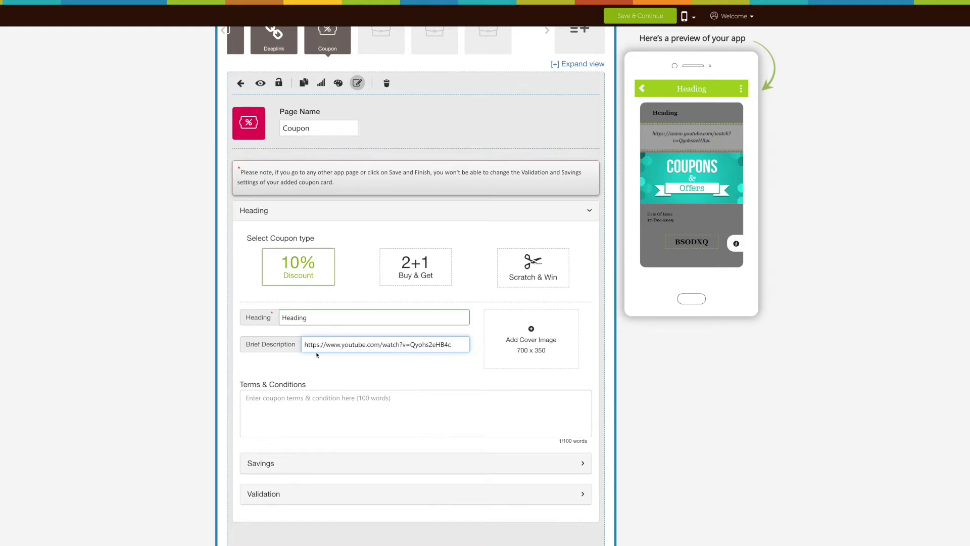
pyautogui.click(336, 377)
# Paste the YouTube link into the Terms & Conditions field.
pyautogui.scroll(-1, 334, 377)
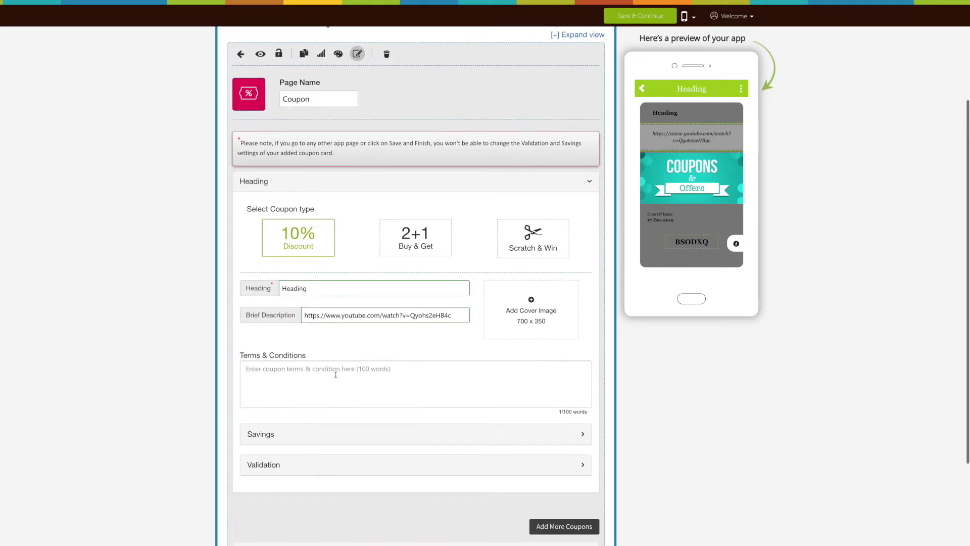
pyautogui.click(334, 375)
pyautogui.write('https://www.youtube.com/watch?v=Qyohs2eHB4c')
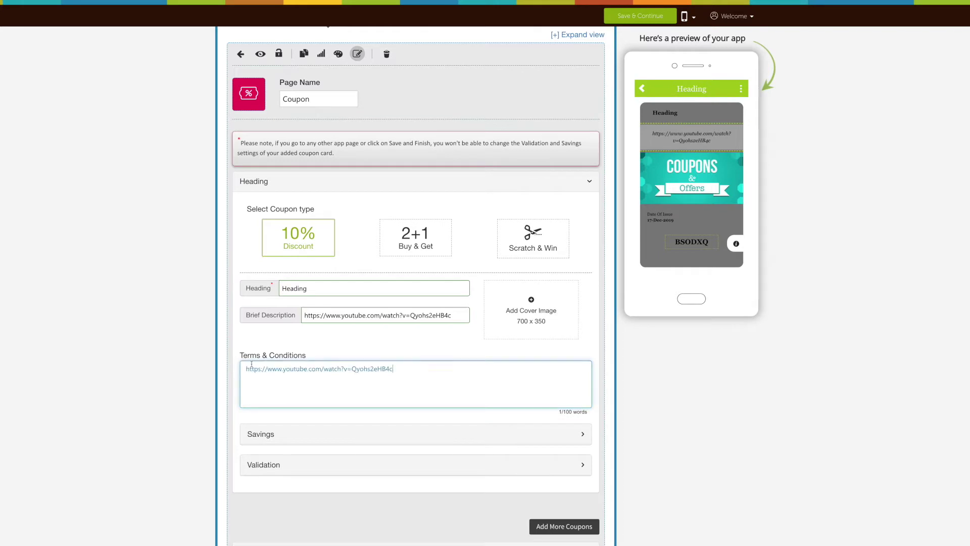
pyautogui.scroll(-2, 218, 347)
pyautogui.scroll(-1, 218, 347)
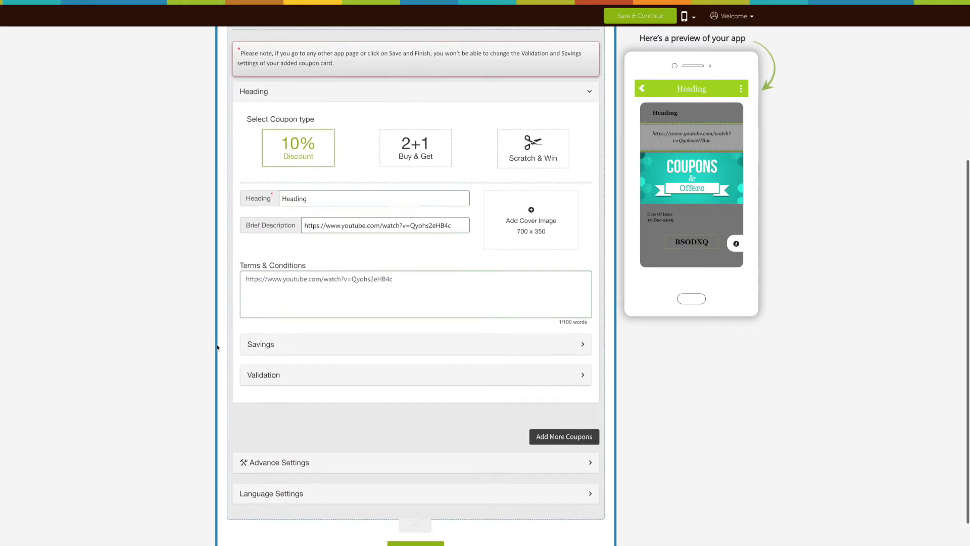
# Change the savings to a flat 10 discount in USD.
pyautogui.click(296, 328)
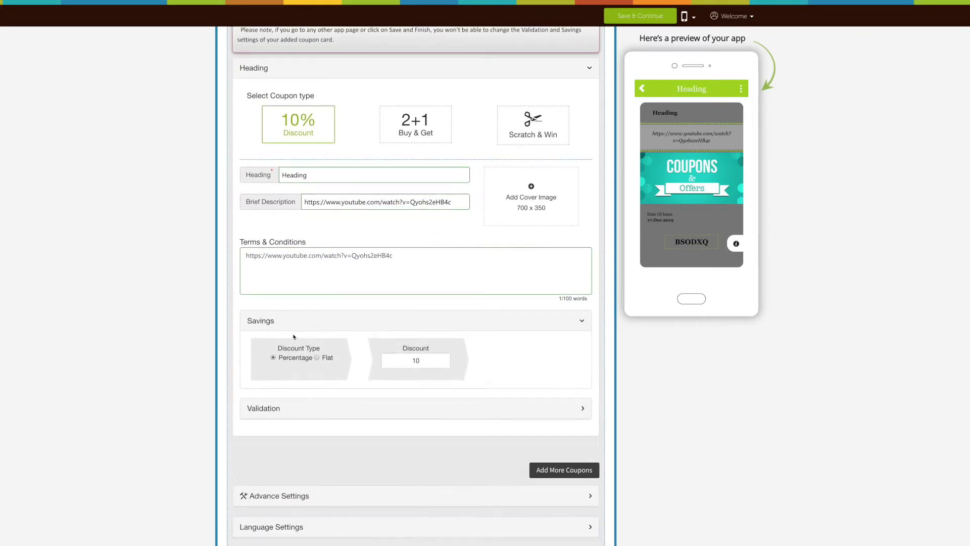
pyautogui.scroll(-1, 292, 335)
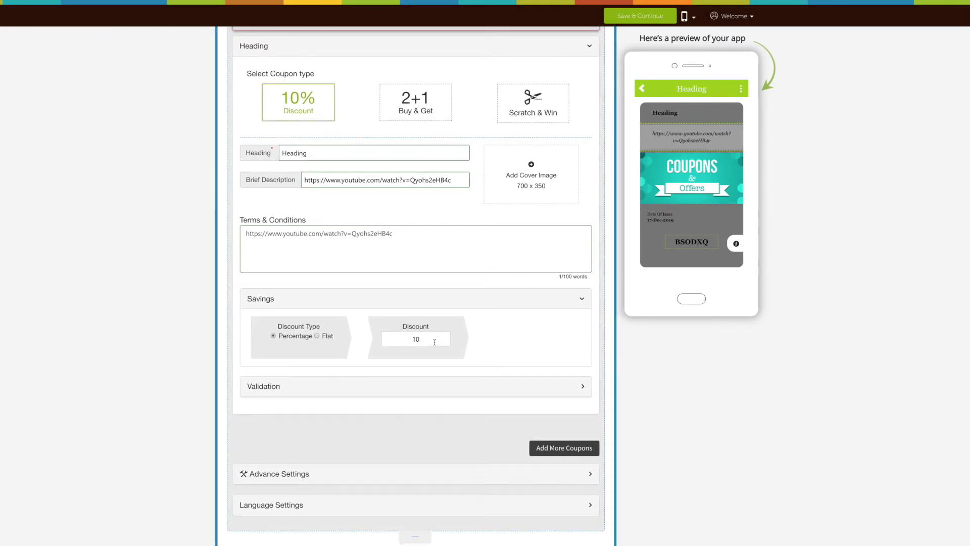
pyautogui.click(435, 342)
pyautogui.scroll(-1, 408, 331)
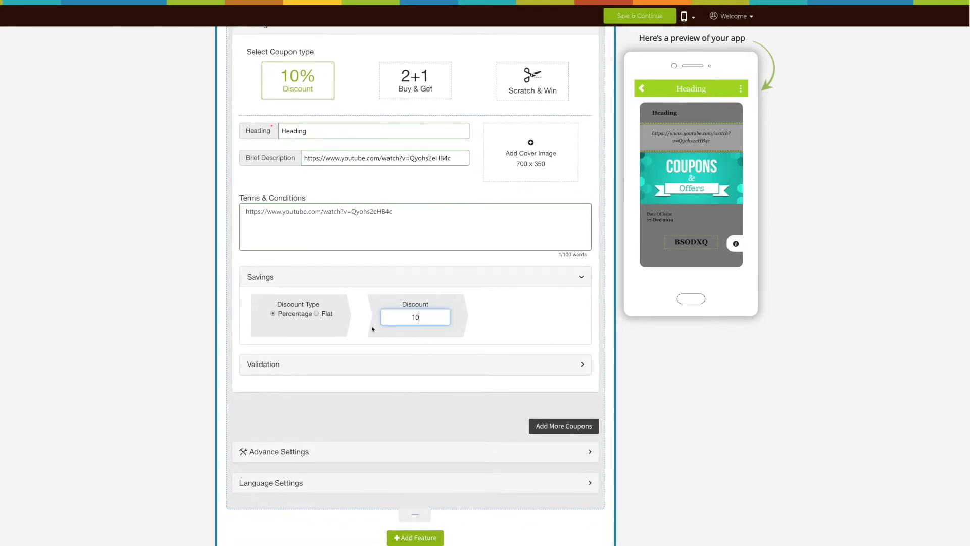
pyautogui.click(317, 314)
pyautogui.scroll(1, 505, 324)
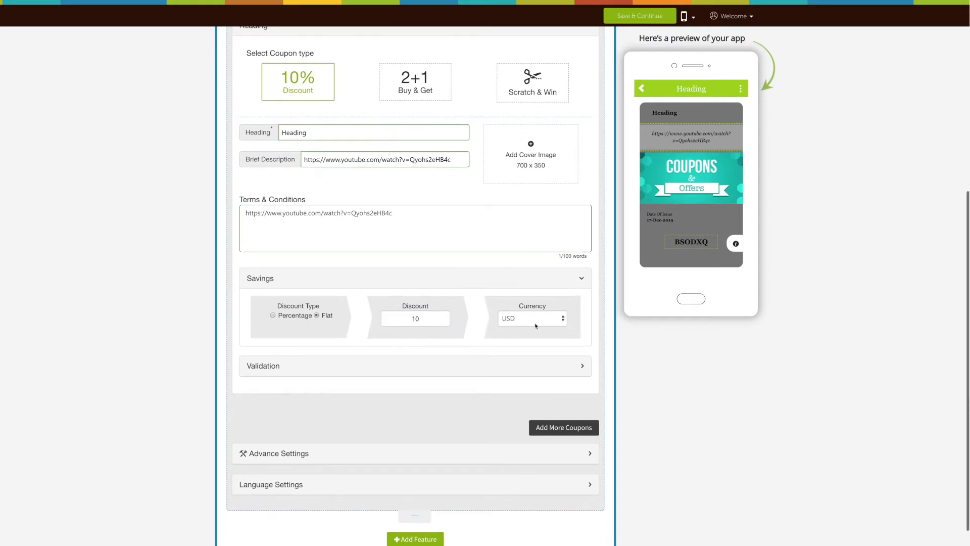
pyautogui.click(516, 324)
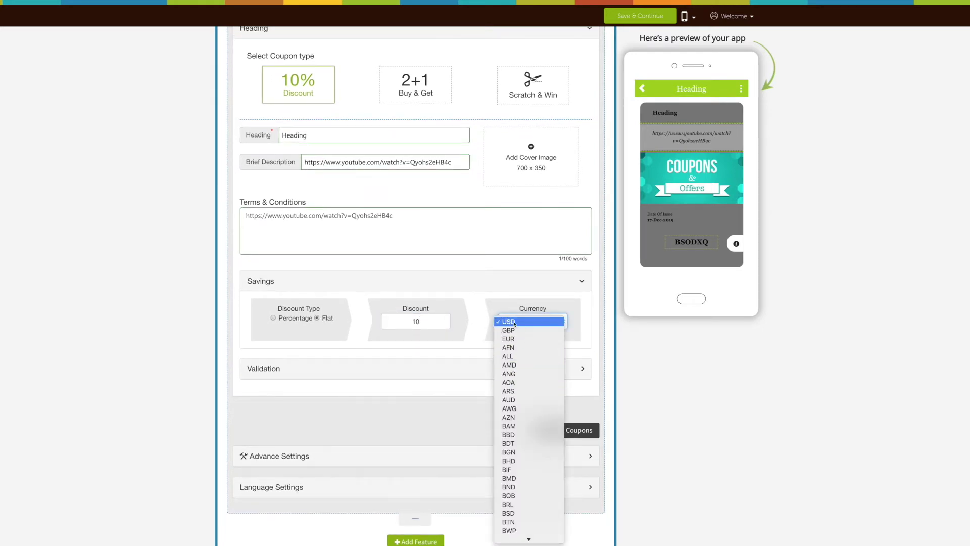
pyautogui.click(516, 324)
pyautogui.scroll(-1, 401, 353)
pyautogui.click(364, 343)
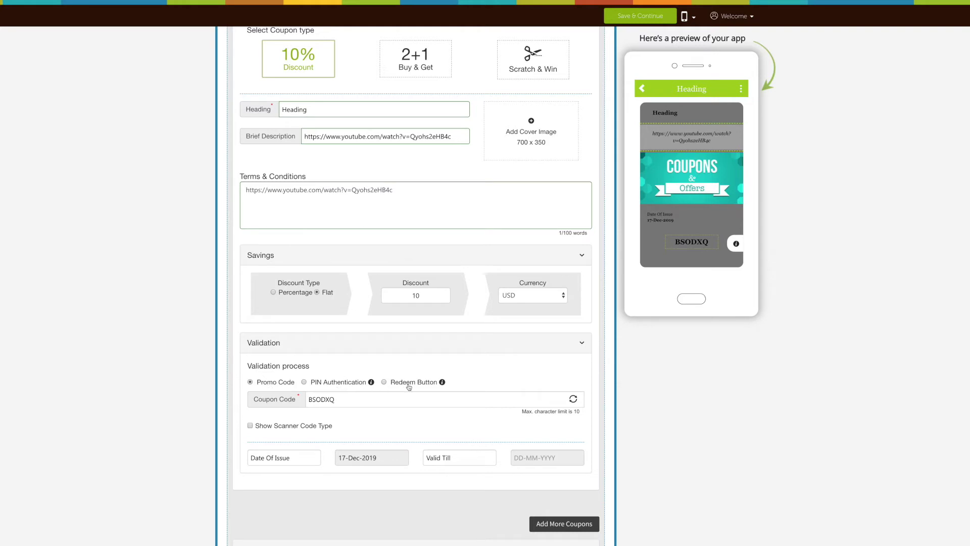
# Check the generated coupon code and add a scanner code to the coupon.
pyautogui.scroll(-1, 409, 384)
pyautogui.scroll(-1, 408, 383)
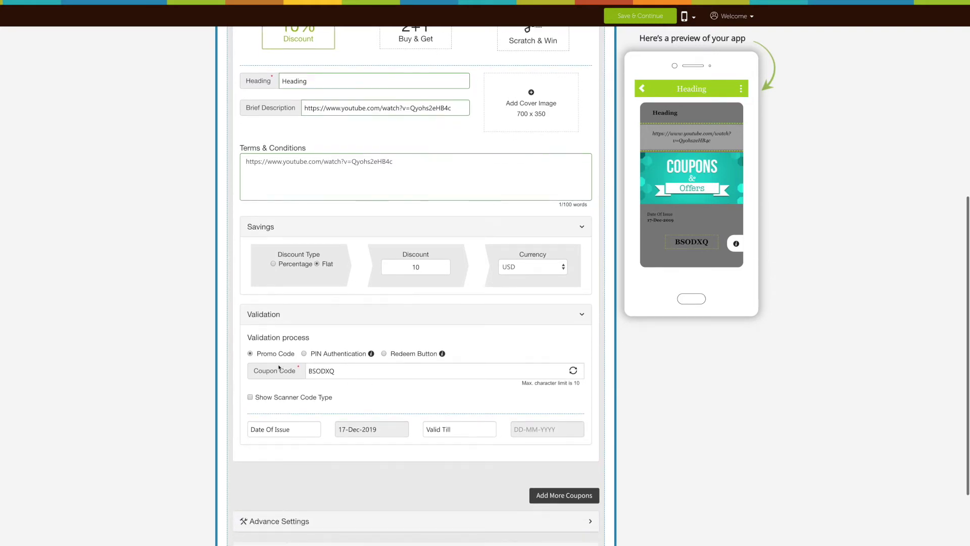
pyautogui.scroll(-1, 256, 357)
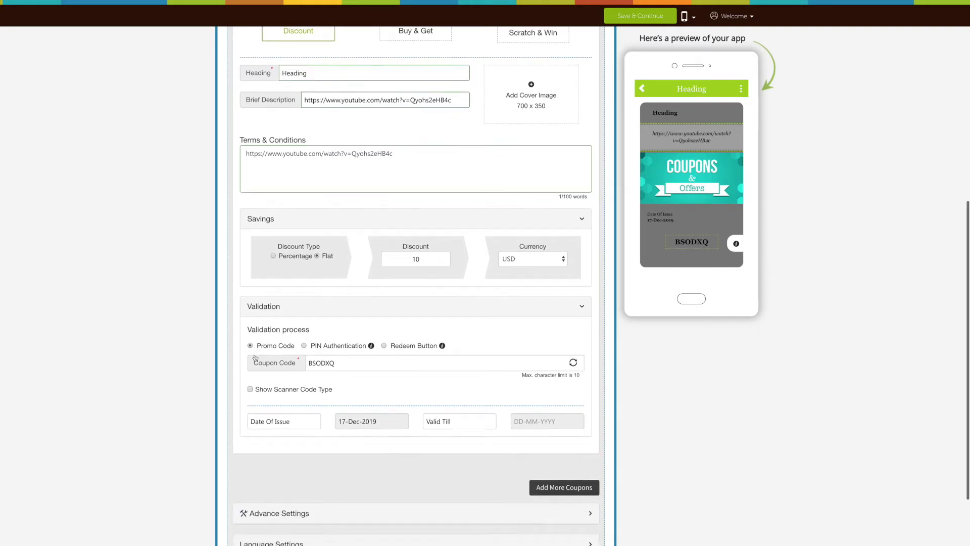
pyautogui.click(341, 344)
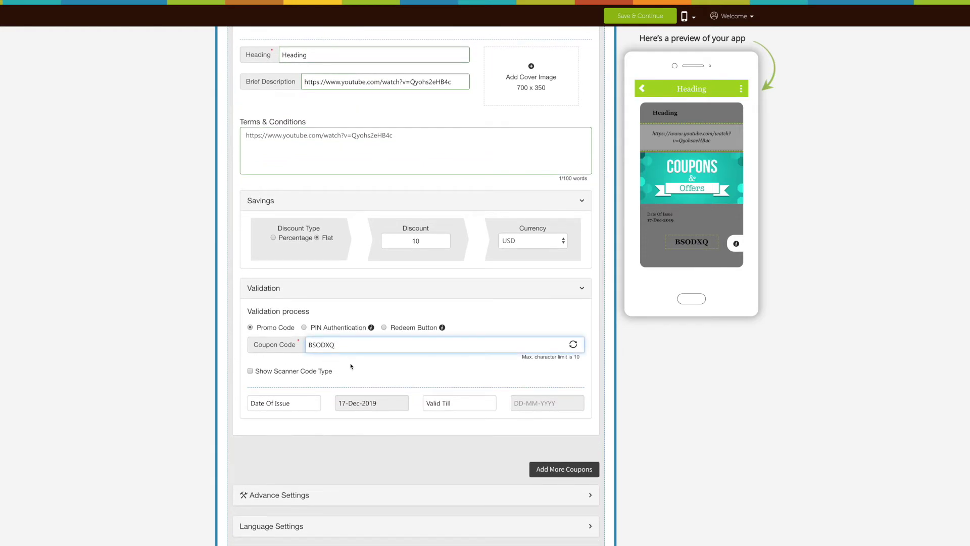
pyautogui.scroll(-2, 351, 366)
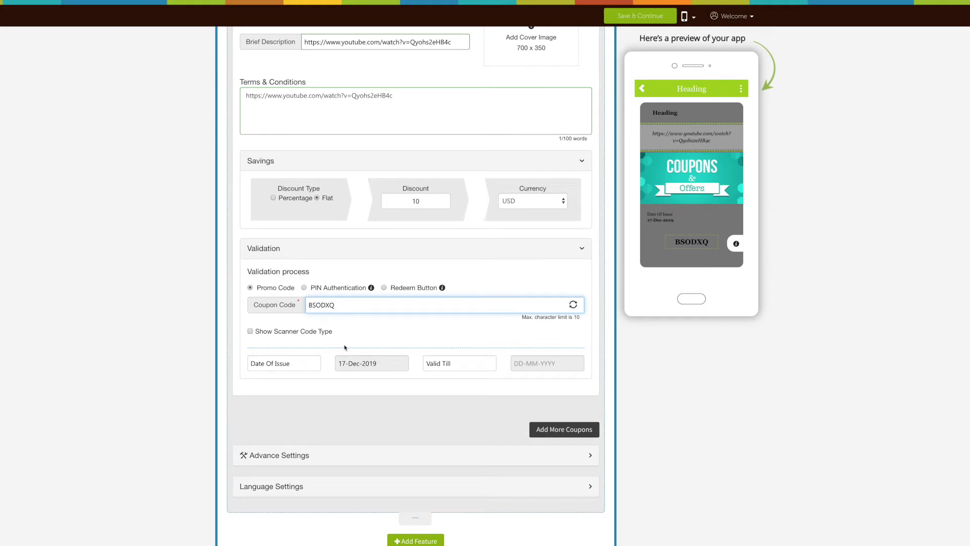
pyautogui.click(250, 332)
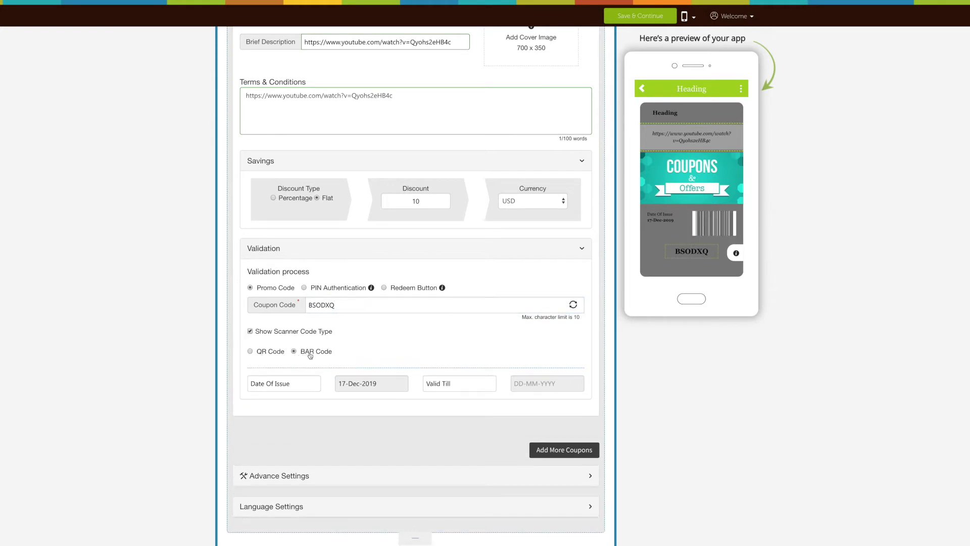
pyautogui.scroll(-1, 266, 358)
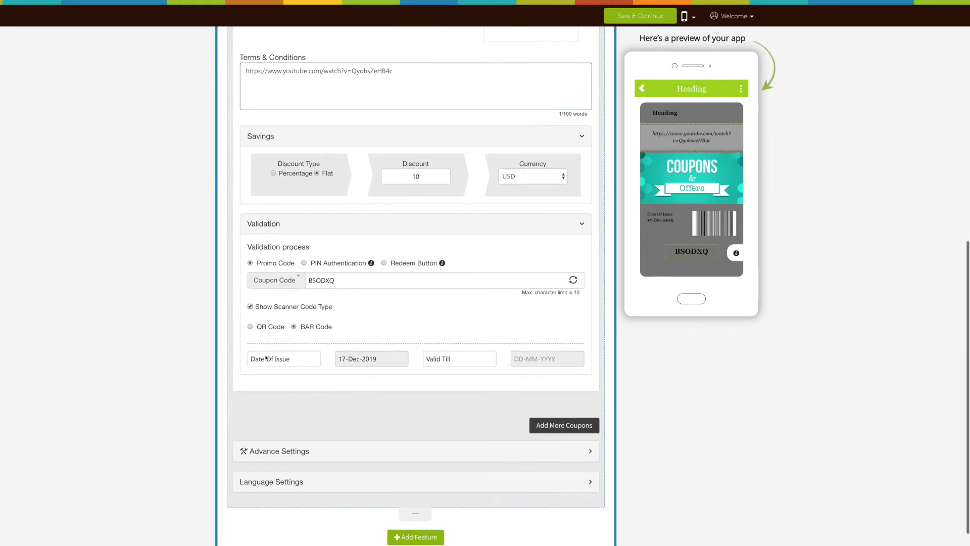
pyautogui.scroll(-1, 266, 357)
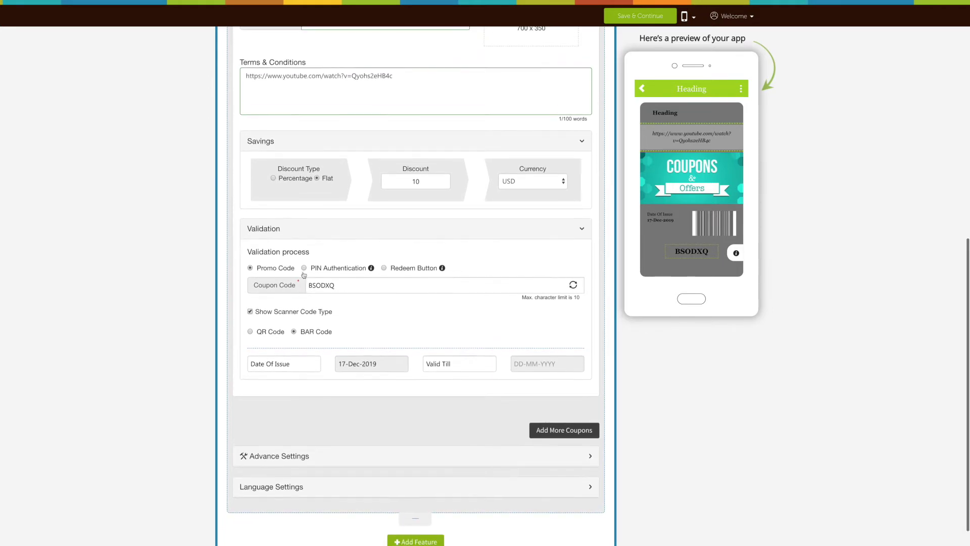
# Try PIN validation, then keep the coupon type as Reusable.
pyautogui.click(305, 268)
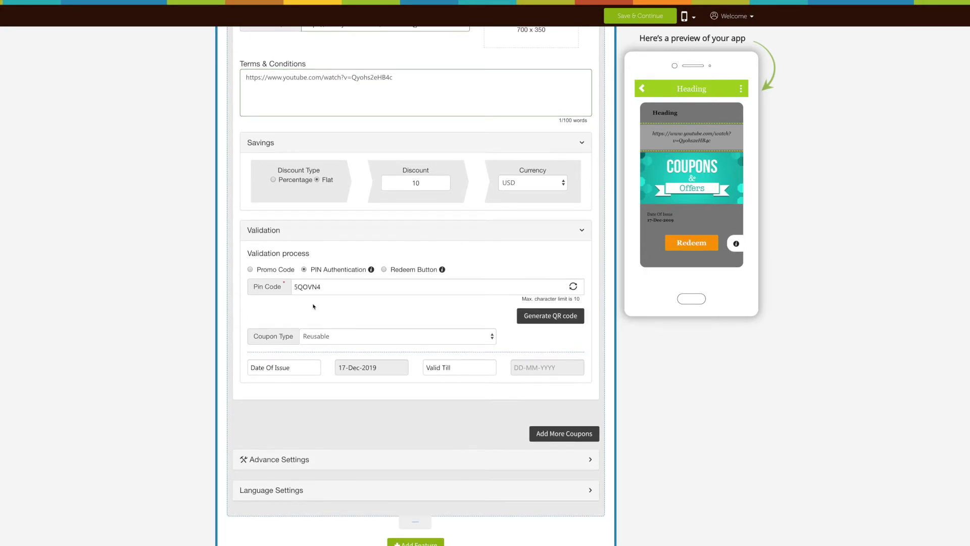
pyautogui.click(322, 288)
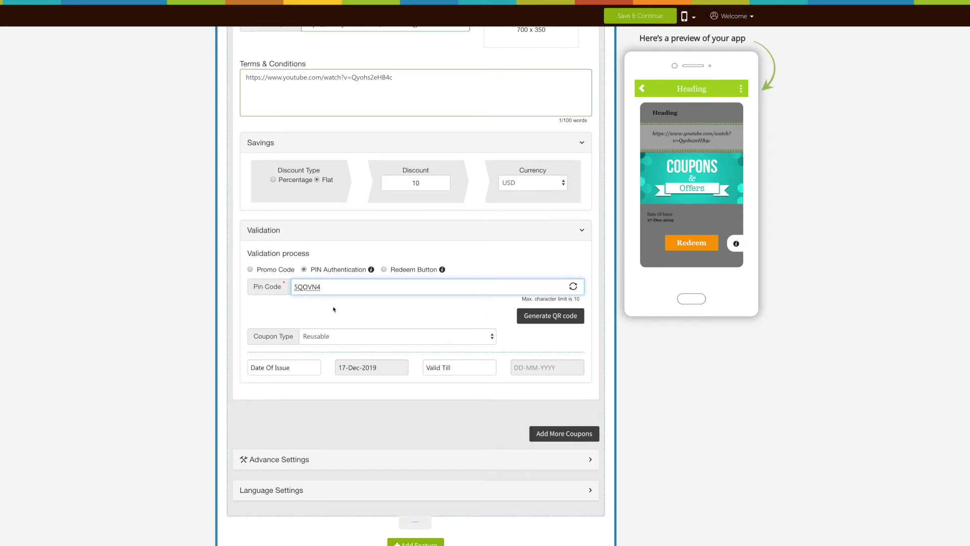
pyautogui.click(334, 309)
pyautogui.scroll(-1, 334, 309)
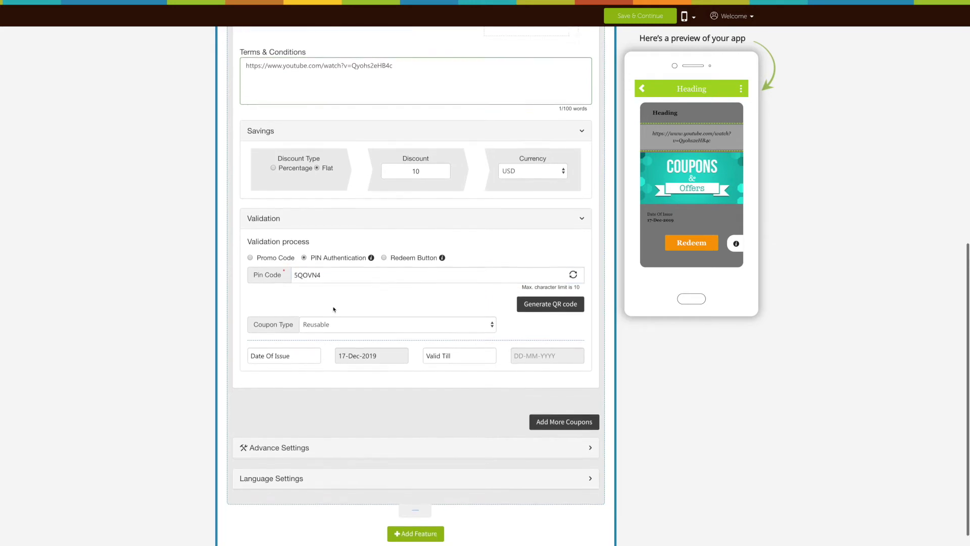
pyautogui.click(334, 313)
pyautogui.click(370, 358)
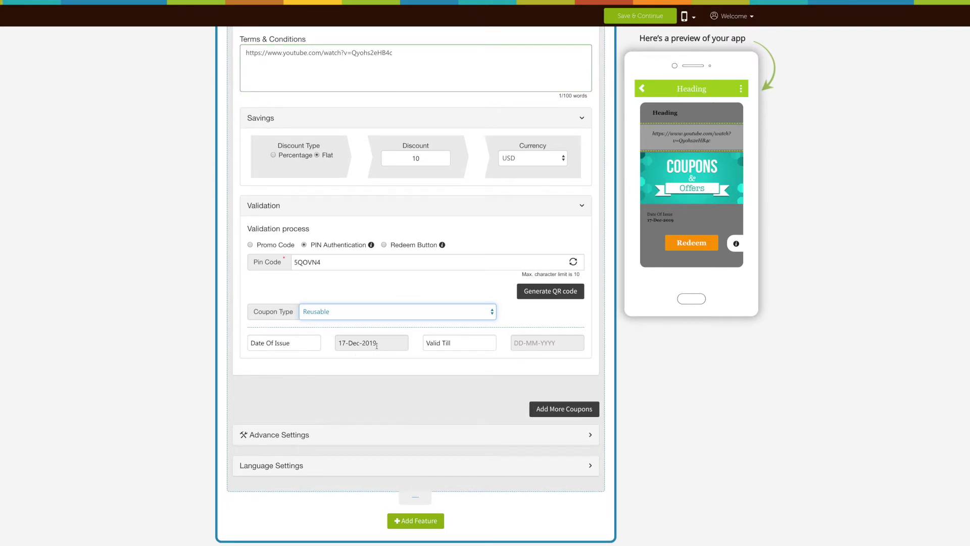
# Set Valid Till to 17-Dec-2019 and switch validation to the Redeem Button.
pyautogui.click(377, 345)
pyautogui.click(406, 412)
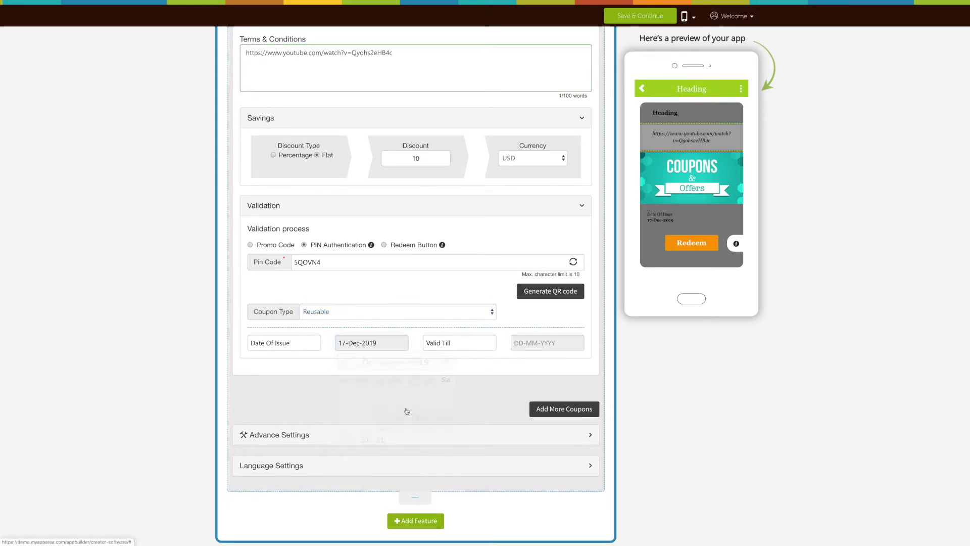
pyautogui.click(568, 345)
pyautogui.click(555, 423)
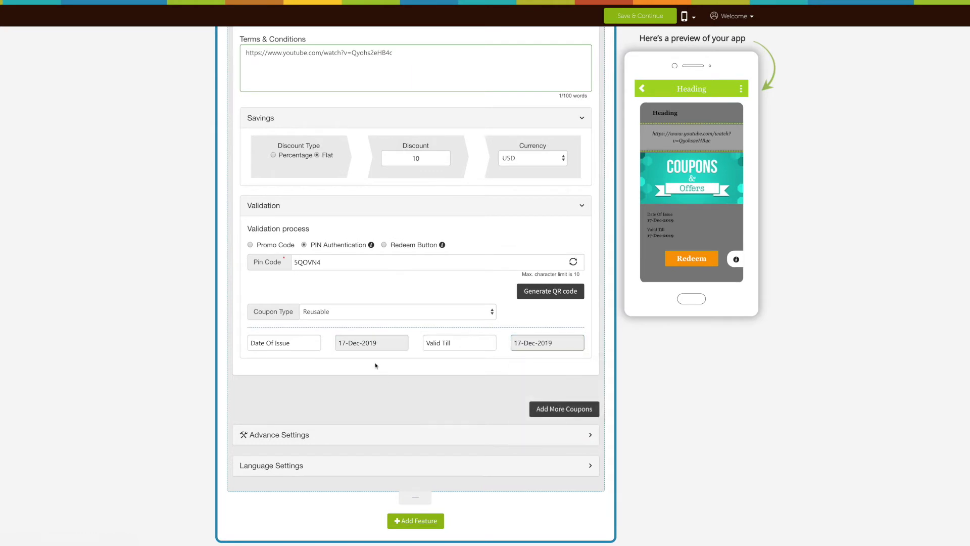
pyautogui.click(346, 313)
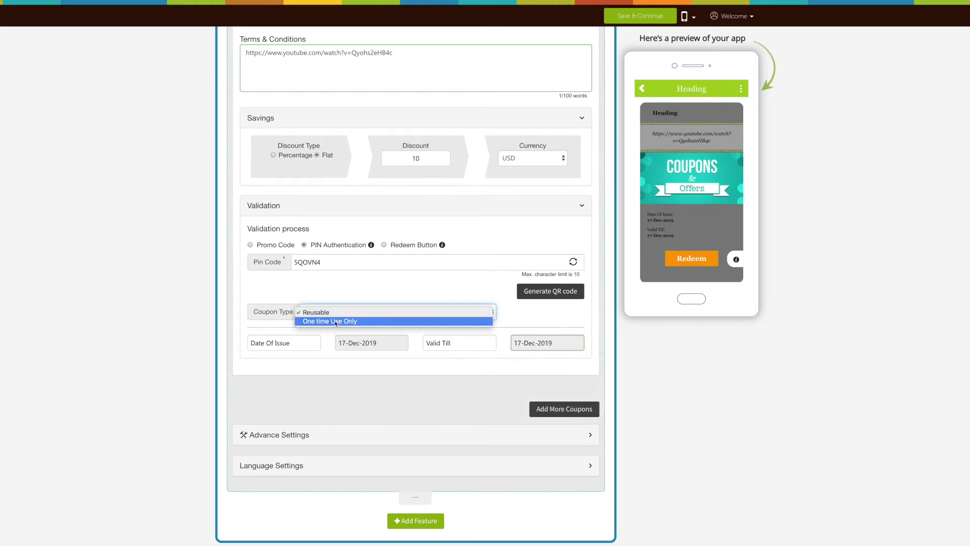
pyautogui.click(333, 313)
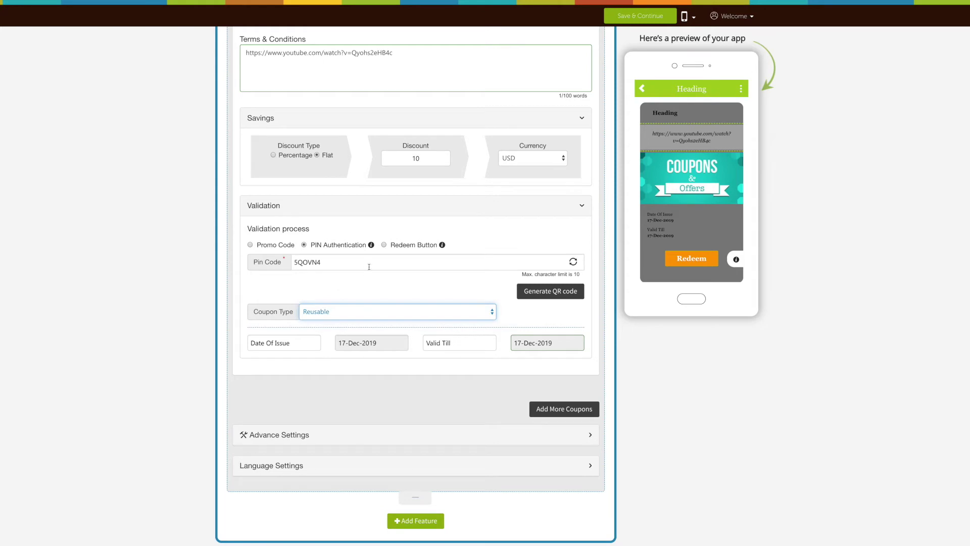
pyautogui.click(384, 245)
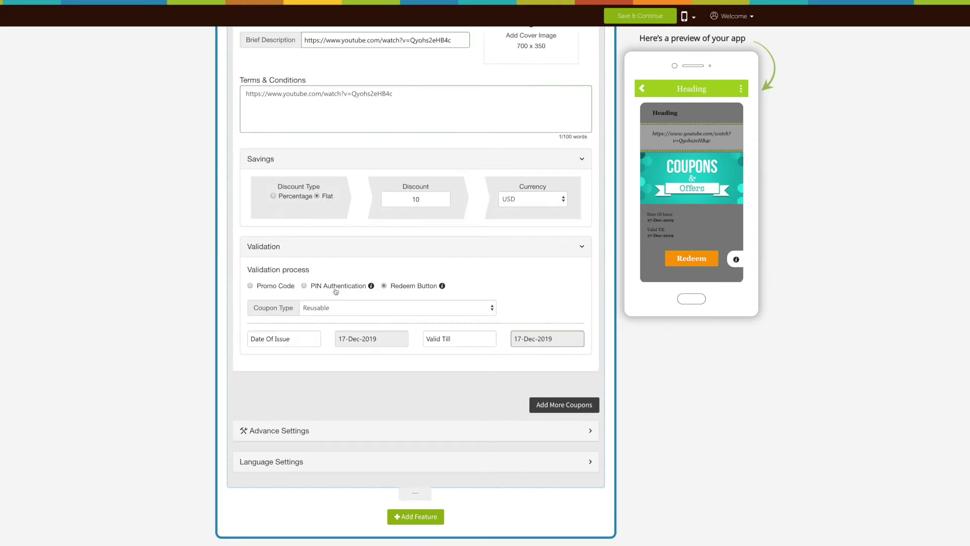
pyautogui.scroll(2, 336, 315)
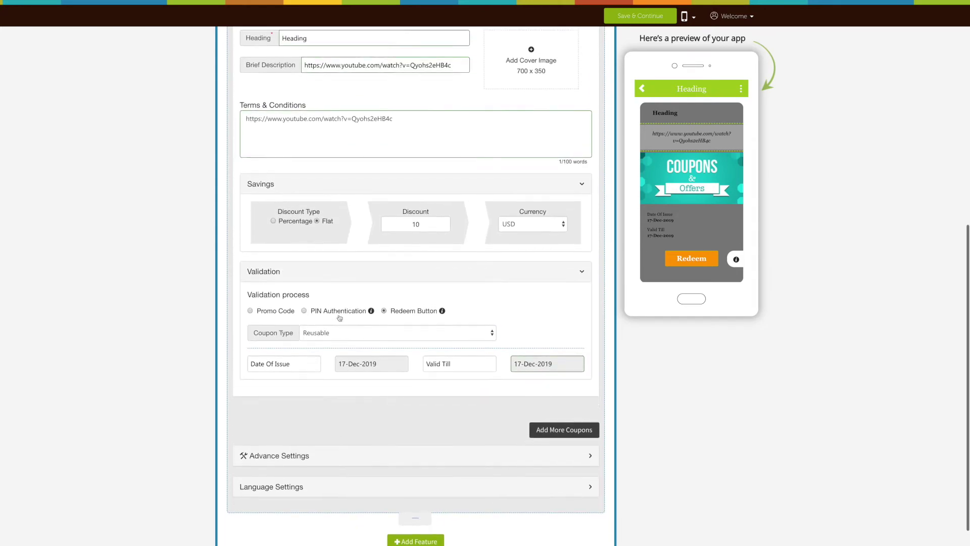
pyautogui.scroll(-1, 315, 390)
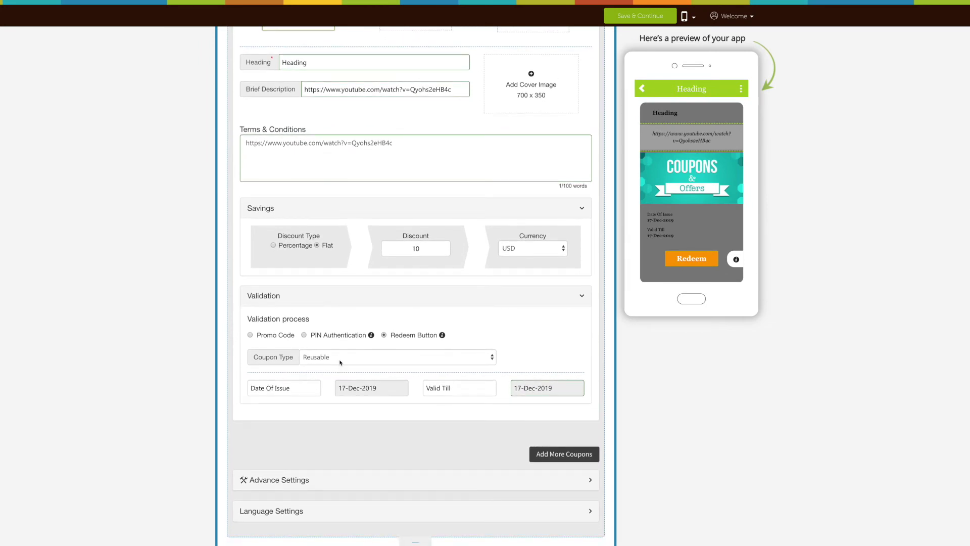
pyautogui.click(392, 390)
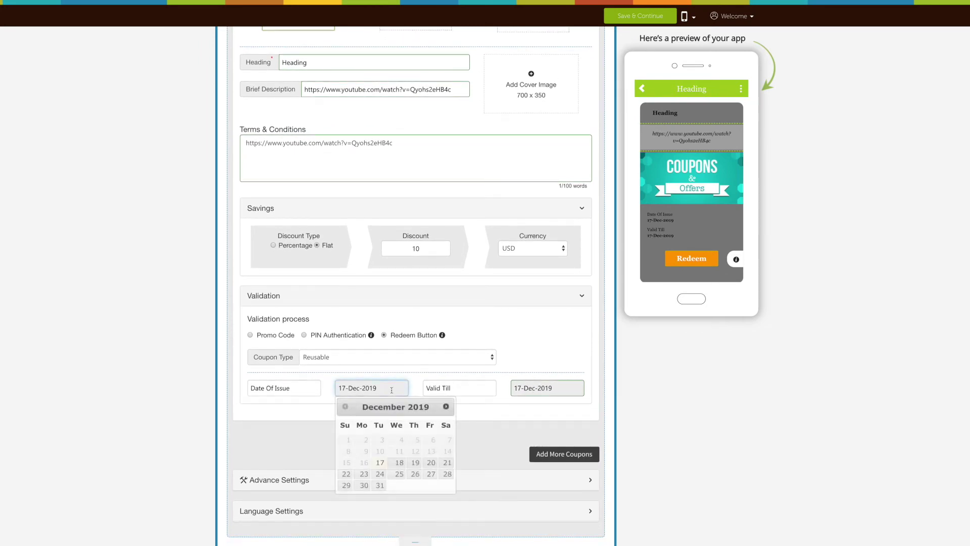
pyautogui.click(544, 389)
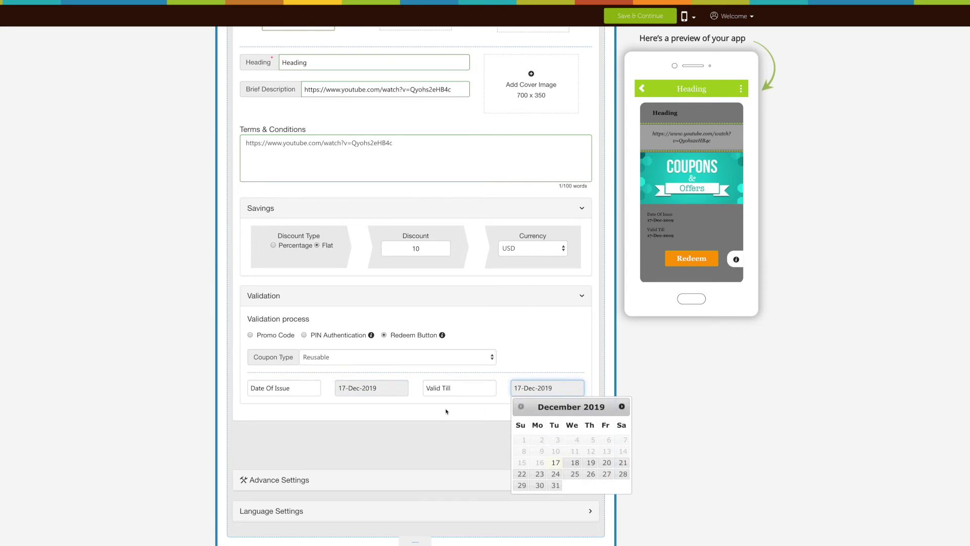
pyautogui.click(430, 411)
pyautogui.scroll(2, 397, 408)
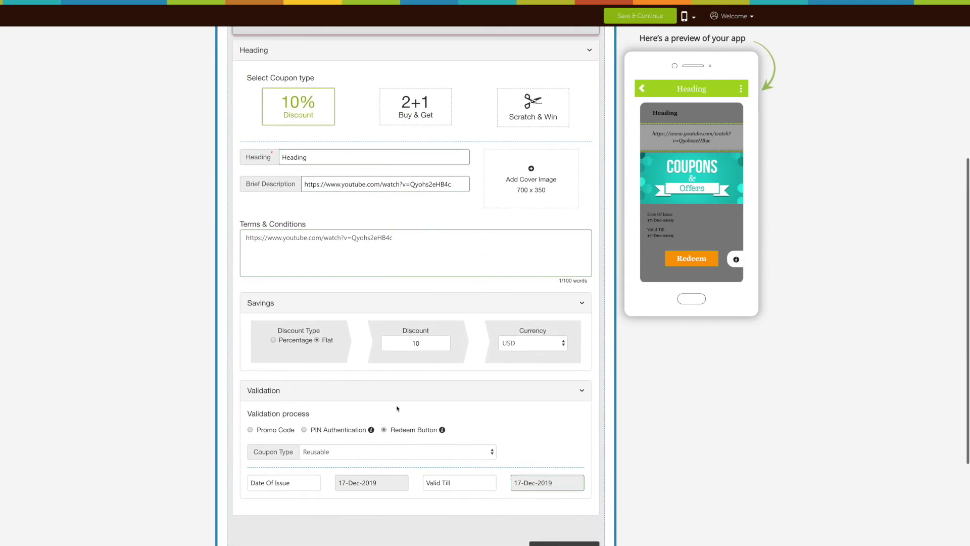
pyautogui.scroll(3, 397, 408)
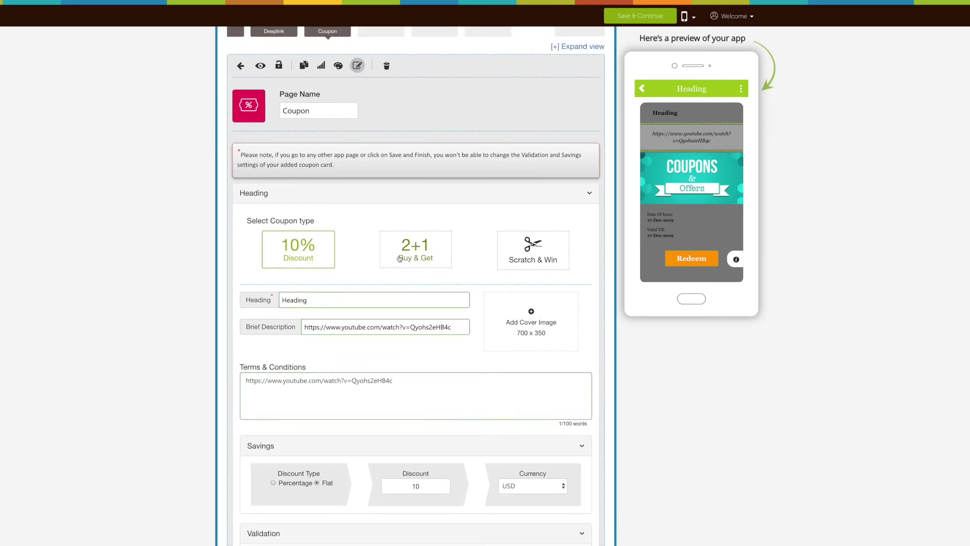
# Switch the coupon to the 2+1 Buy & Get type and review its Savings fields.
pyautogui.click(412, 258)
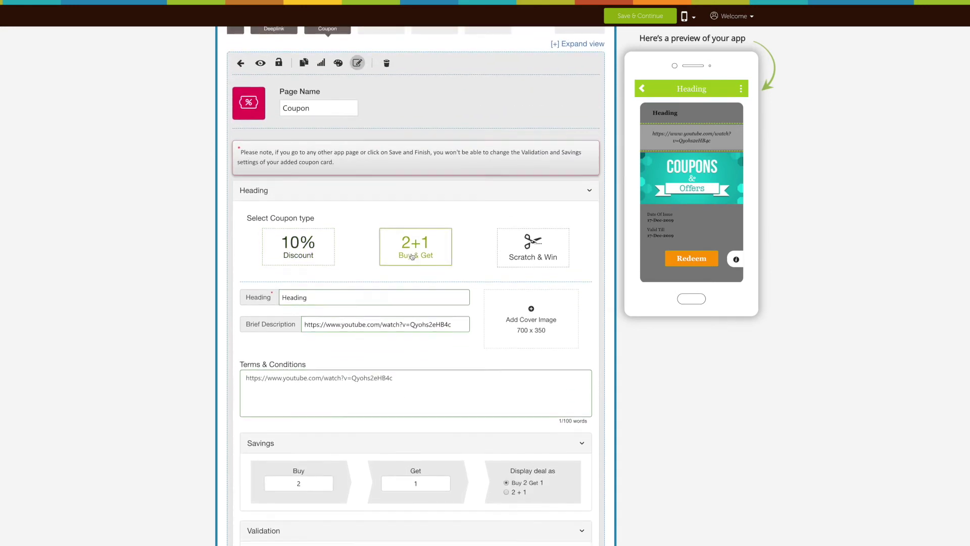
pyautogui.scroll(-3, 412, 258)
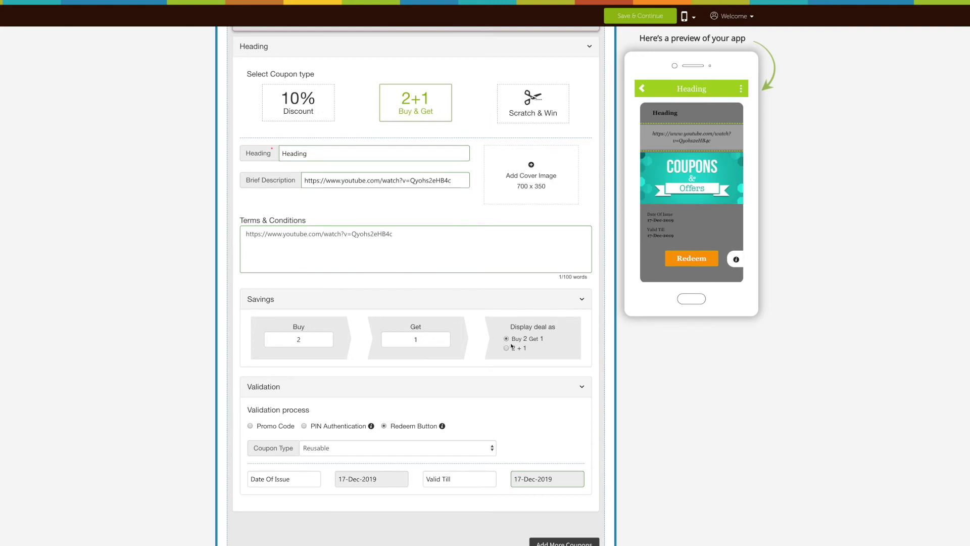
pyautogui.scroll(-1, 497, 361)
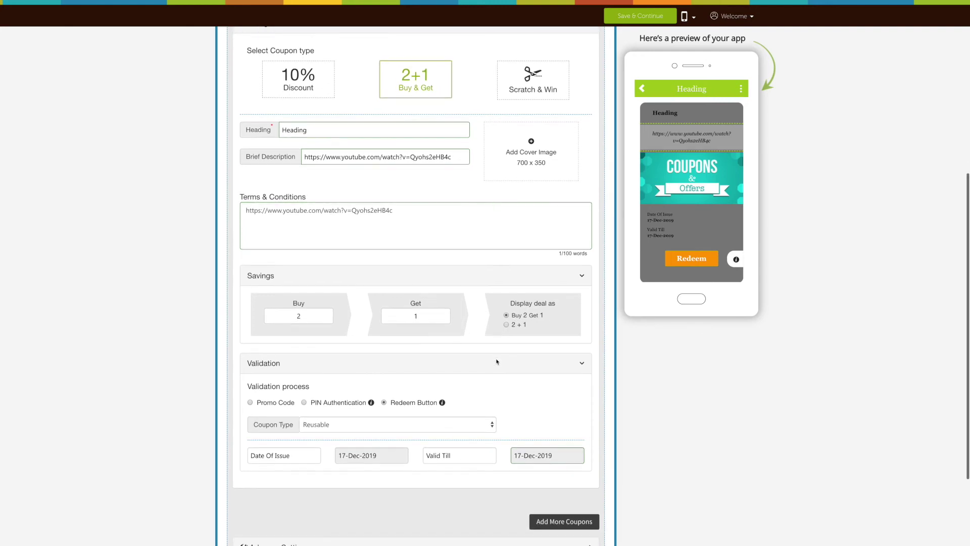
pyautogui.scroll(-2, 275, 350)
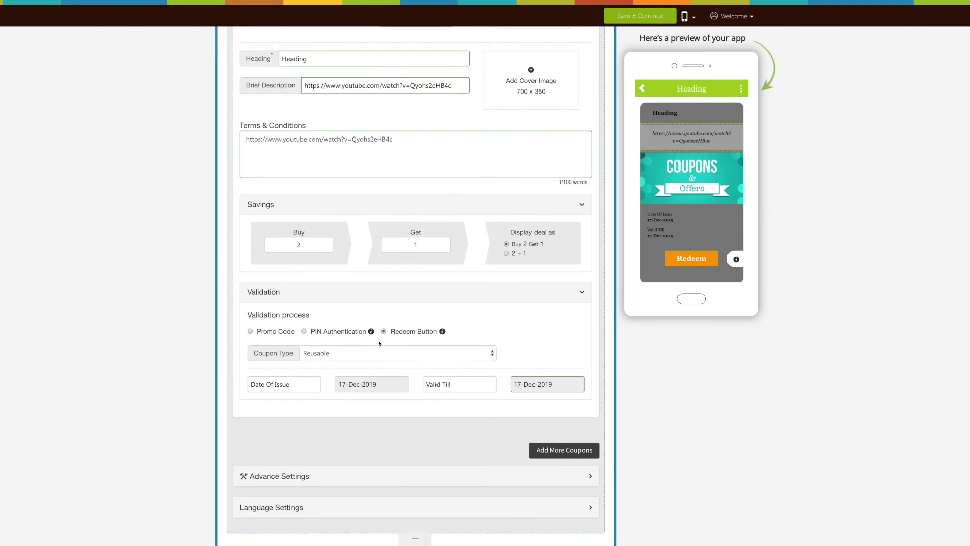
pyautogui.scroll(5, 379, 343)
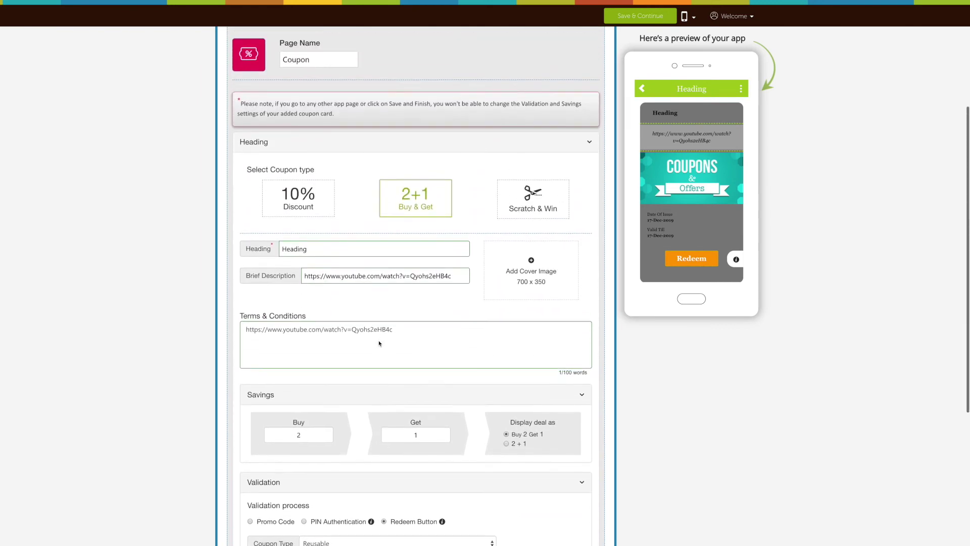
# Make the coupon Scratch & Win with 11% lucky card odds.
pyautogui.click(539, 211)
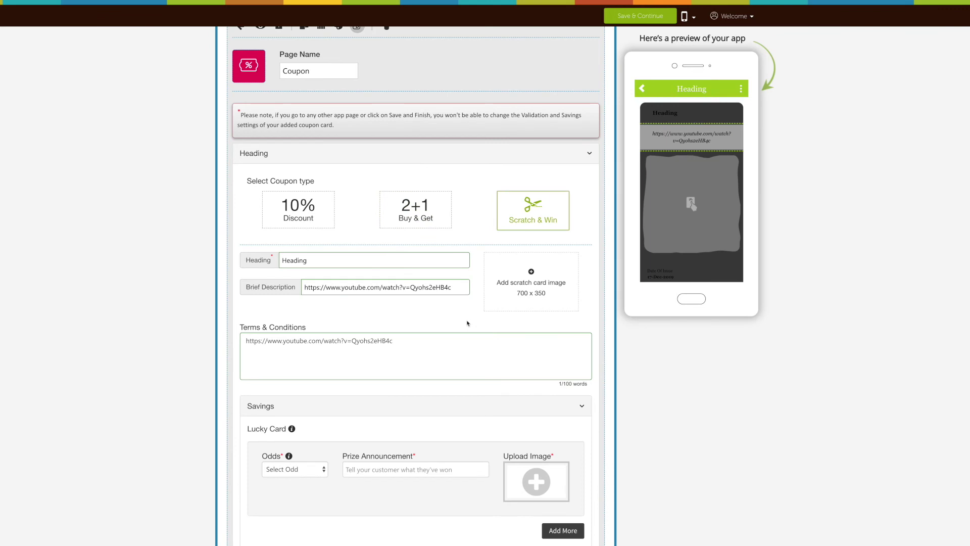
pyautogui.scroll(-2, 468, 323)
pyautogui.scroll(-1, 467, 323)
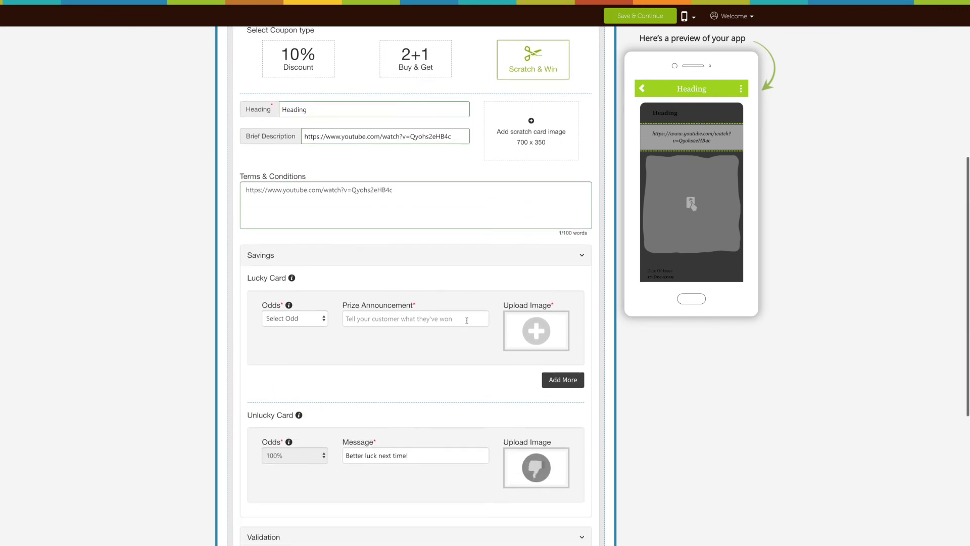
pyautogui.scroll(-3, 467, 323)
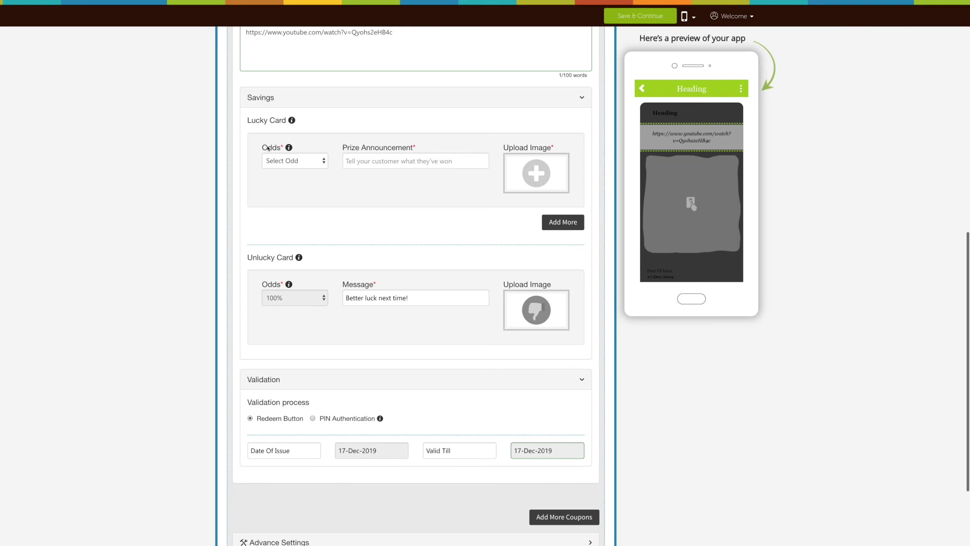
pyautogui.click(325, 163)
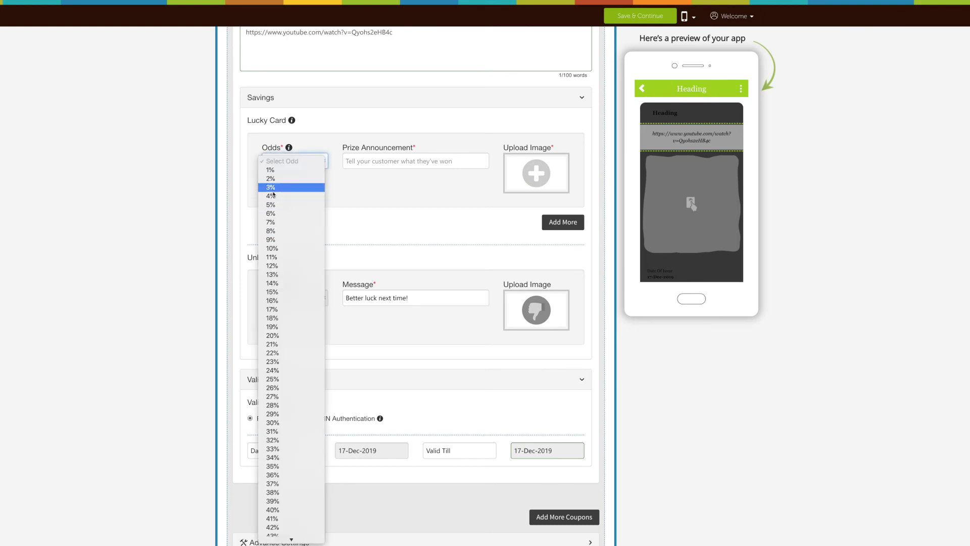
pyautogui.click(271, 256)
# Enter 'movie ticket' as the prize announcement and review the unlucky card message.
pyautogui.click(364, 164)
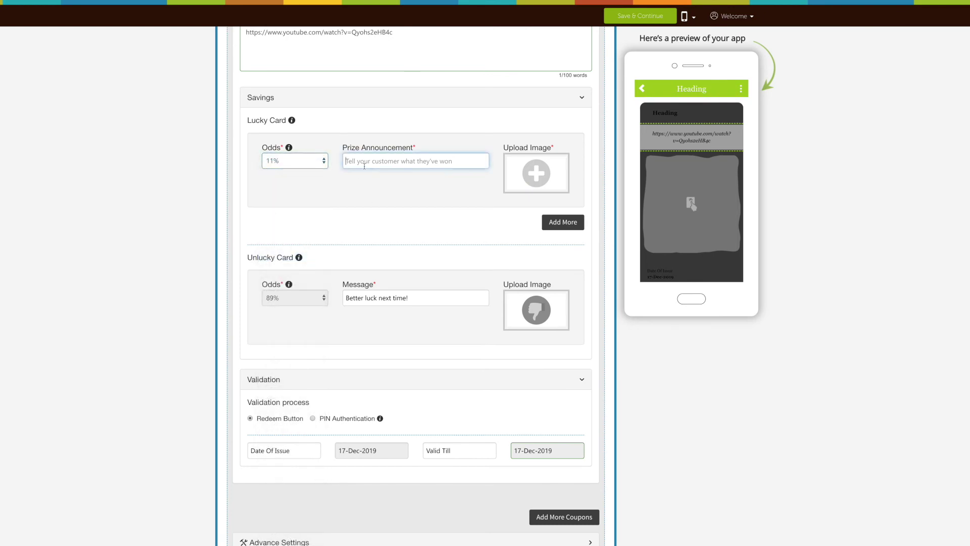
pyautogui.write('movie ticket')
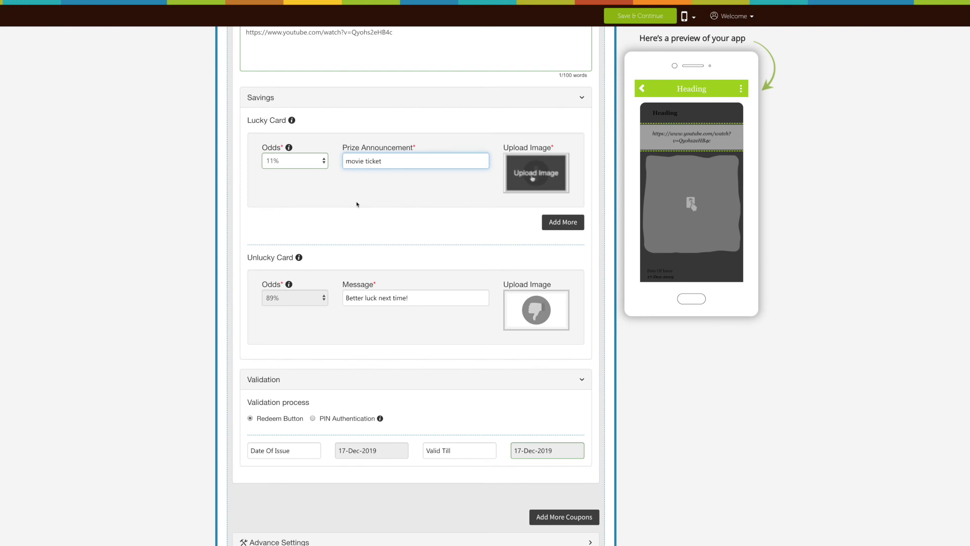
pyautogui.scroll(-1, 349, 248)
pyautogui.click(417, 277)
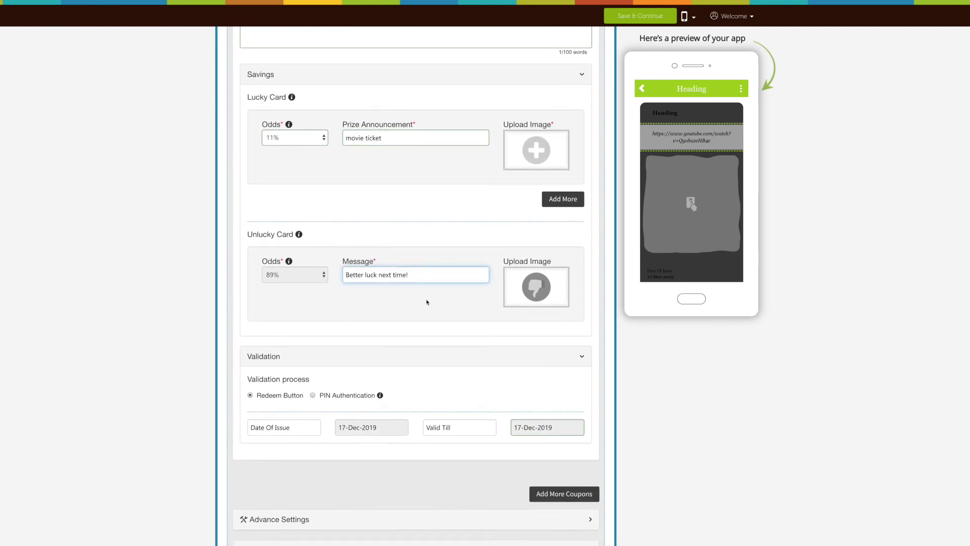
pyautogui.scroll(-1, 427, 302)
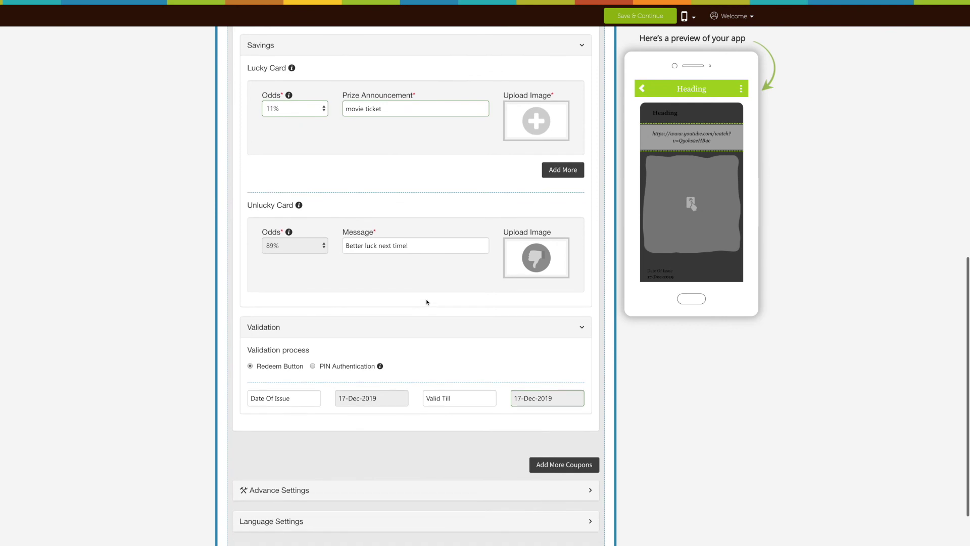
pyautogui.scroll(-2, 427, 302)
pyautogui.scroll(-1, 396, 236)
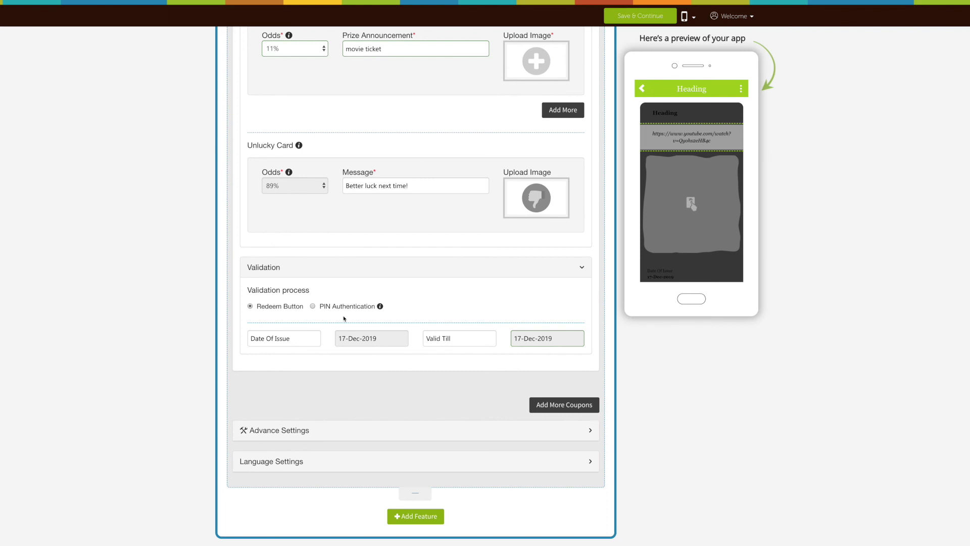
# Save the coupon page and continue.
pyautogui.scroll(3, 317, 320)
pyautogui.scroll(5, 354, 252)
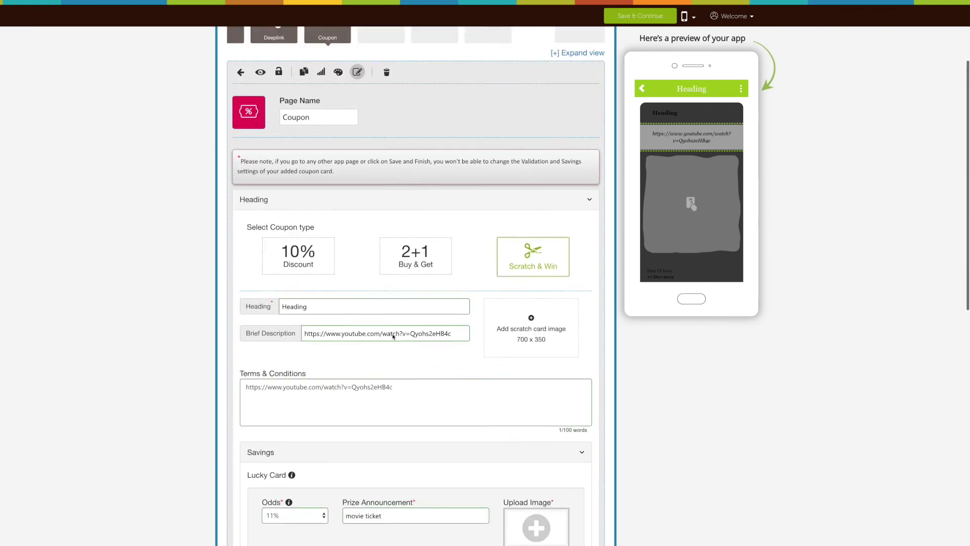
pyautogui.scroll(4, 455, 152)
pyautogui.click(519, 95)
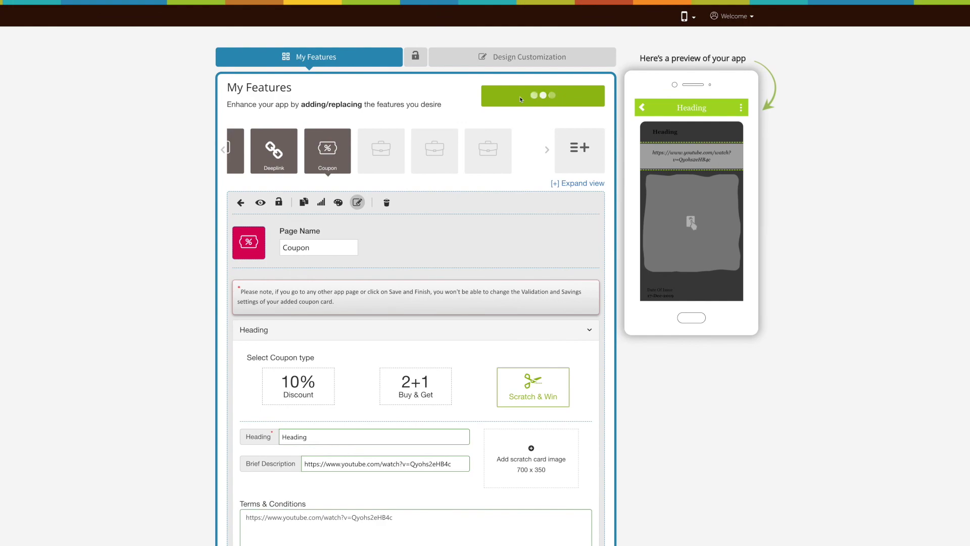